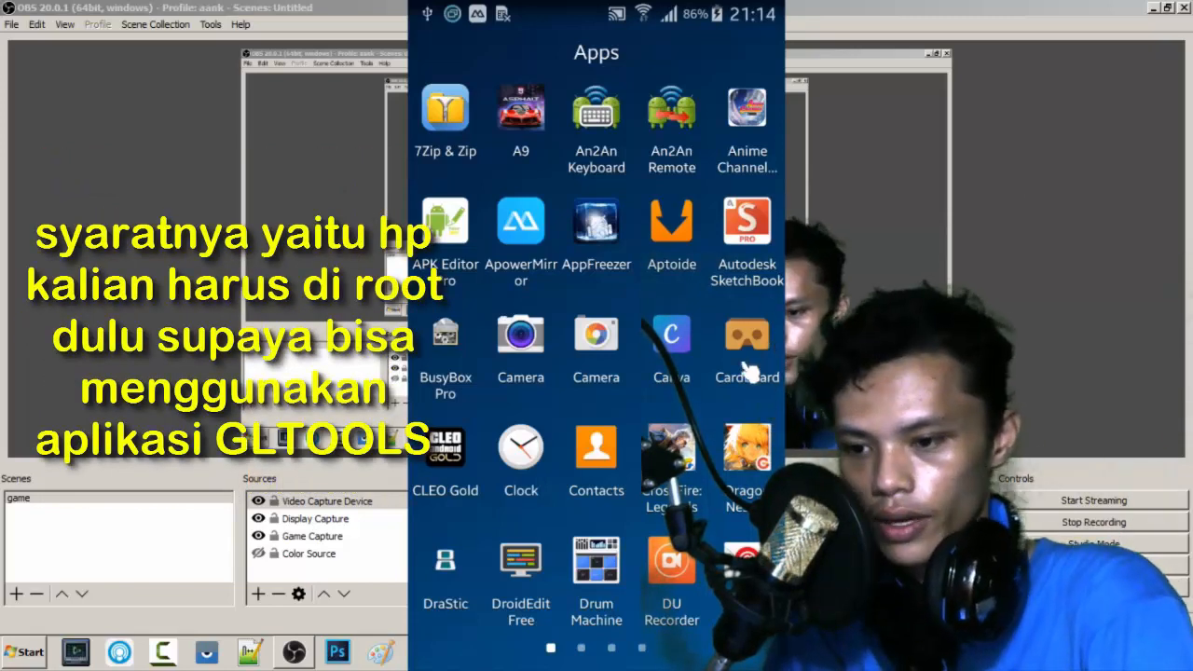
- From the launcher's second page, reach GLTools' A9 profile and enable custom settings for it
{"action": "left_click_drag", "start_coordinate": [745, 369], "coordinate": [522, 140]}
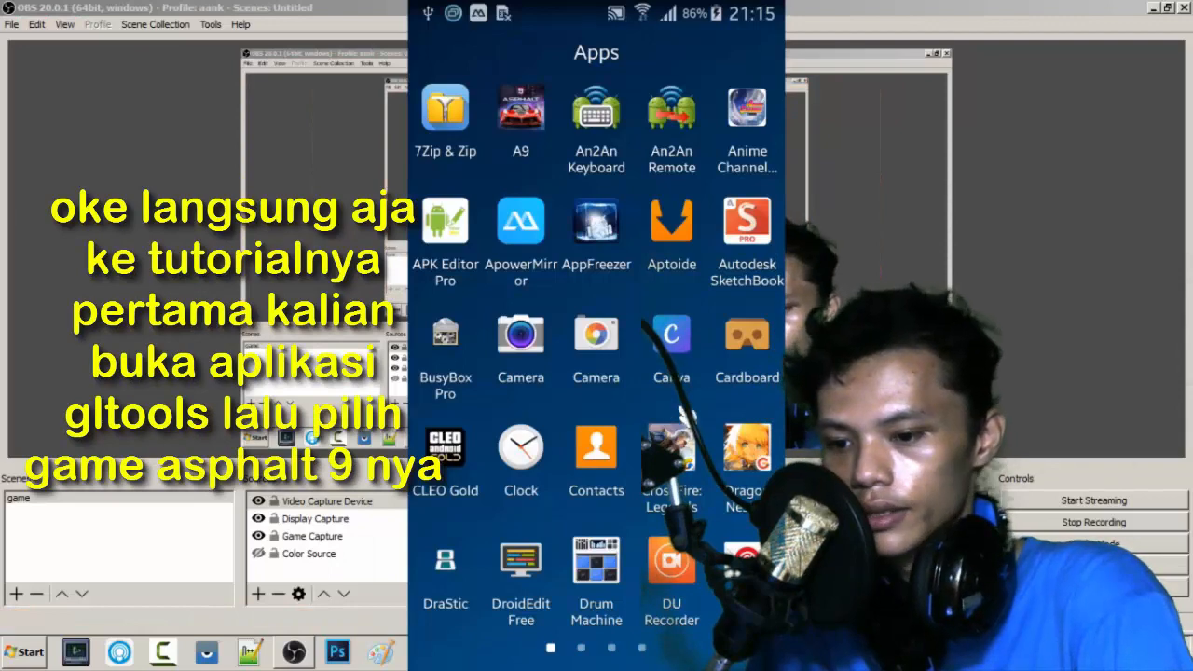
{"action": "left_click_drag", "start_coordinate": [686, 410], "coordinate": [466, 410]}
{"action": "left_click", "coordinate": [596, 229]}
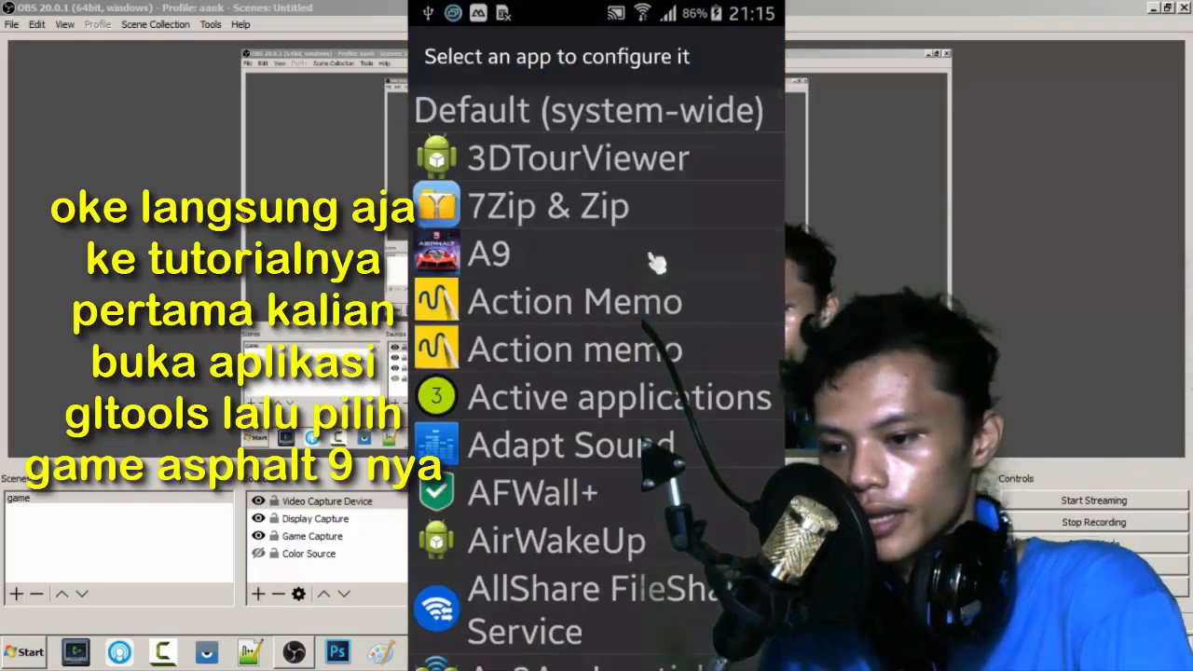
{"action": "left_click", "coordinate": [657, 258]}
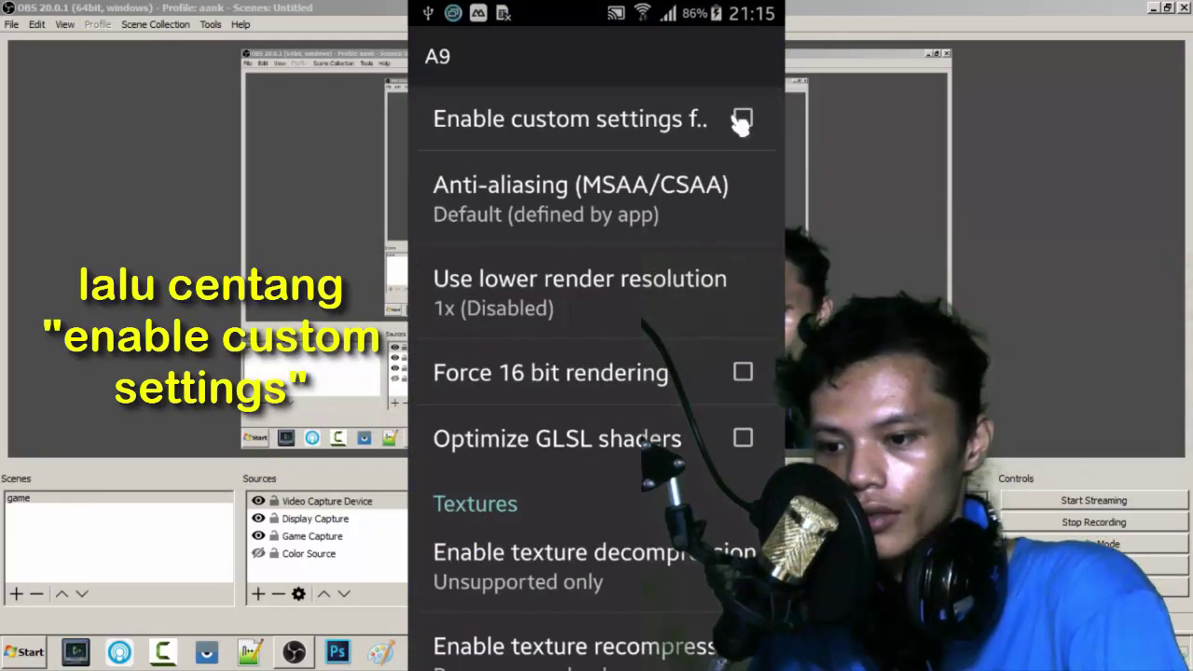
{"action": "left_click", "coordinate": [742, 120]}
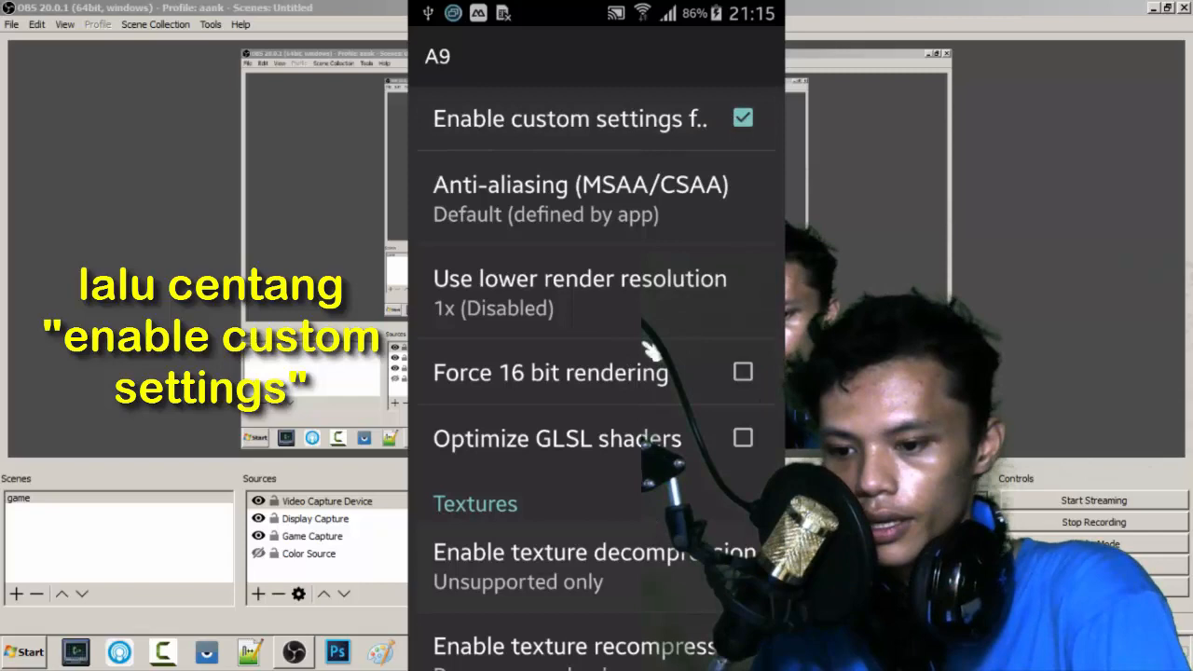
{"action": "scroll", "coordinate": [650, 348], "scroll_direction": "down", "scroll_amount": 3}
{"action": "scroll", "coordinate": [662, 336], "scroll_direction": "down", "scroll_amount": 1}
{"action": "scroll", "coordinate": [690, 298], "scroll_direction": "down", "scroll_amount": 3}
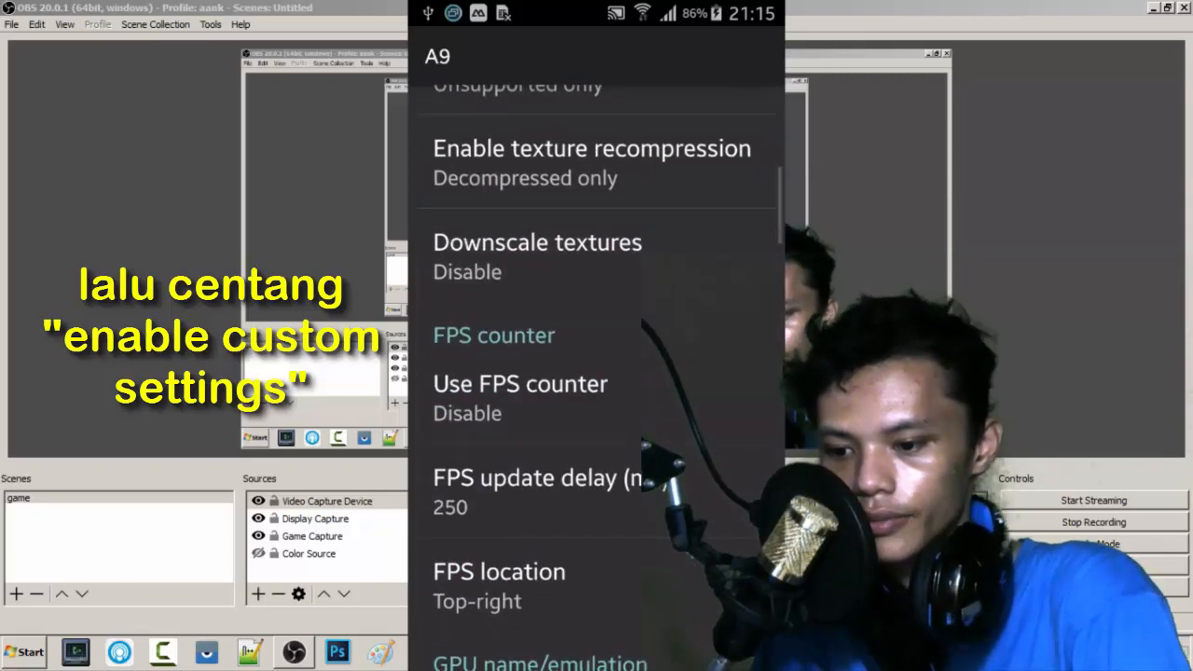
{"action": "scroll", "coordinate": [704, 263], "scroll_direction": "down", "scroll_amount": 3}
{"action": "scroll", "coordinate": [704, 263], "scroll_direction": "down", "scroll_amount": 1}
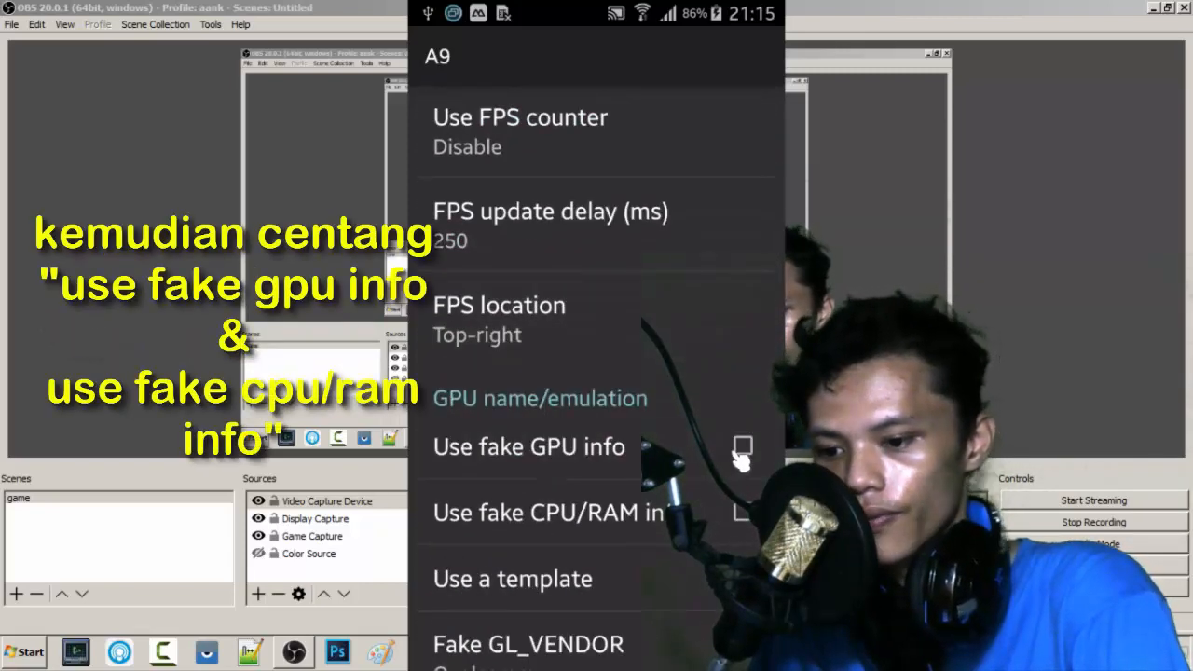
- Enable fake GPU and fake CPU/RAM info, and apply the 'GPU: Adreno 540' template
{"action": "left_click", "coordinate": [742, 447]}
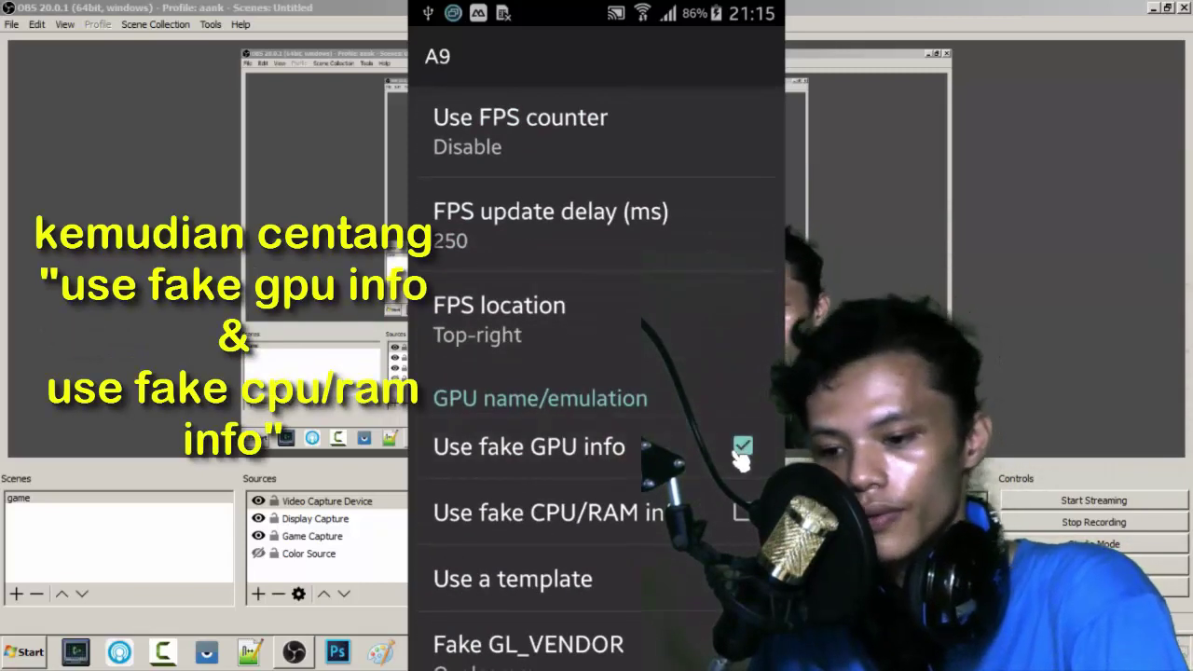
{"action": "left_click", "coordinate": [739, 515]}
{"action": "scroll", "coordinate": [705, 479], "scroll_direction": "down", "scroll_amount": 2}
{"action": "scroll", "coordinate": [694, 438], "scroll_direction": "down", "scroll_amount": 1}
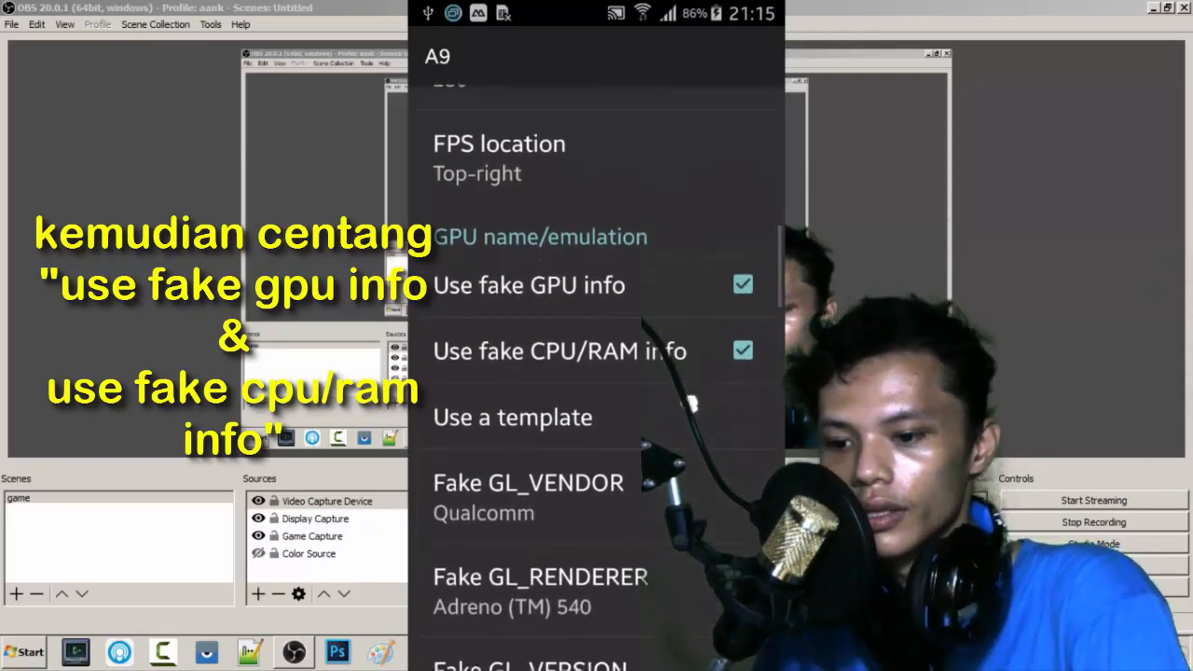
{"action": "left_click", "coordinate": [669, 428]}
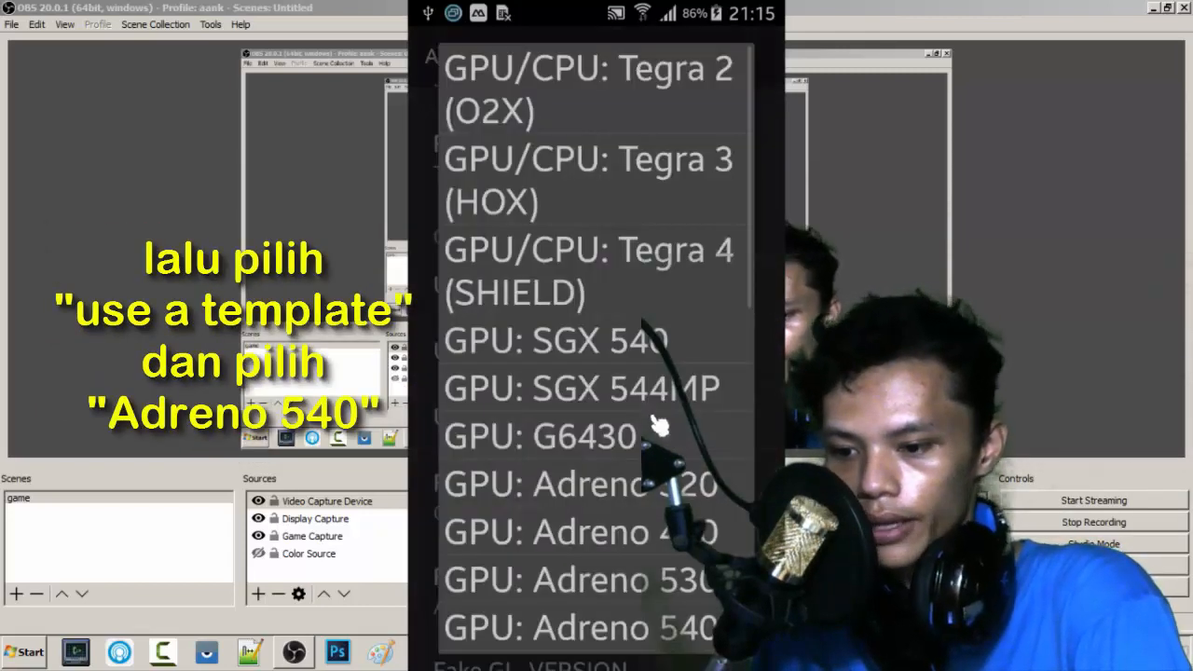
{"action": "scroll", "coordinate": [643, 439], "scroll_direction": "down", "scroll_amount": 1}
{"action": "scroll", "coordinate": [643, 438], "scroll_direction": "down", "scroll_amount": 1}
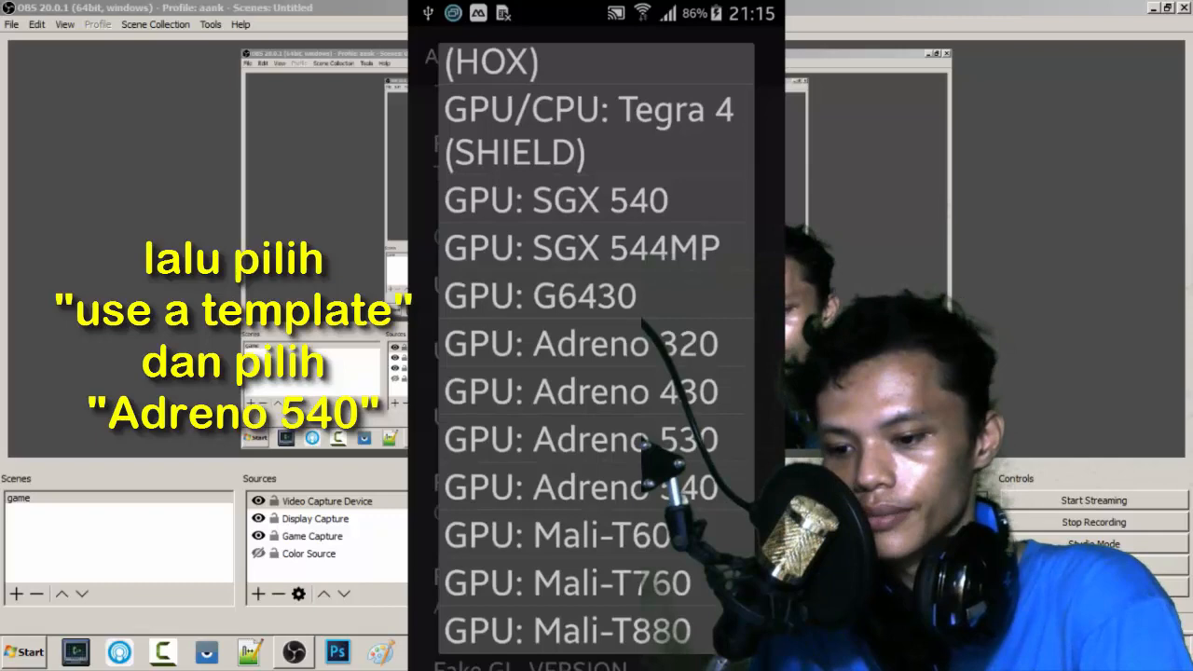
{"action": "left_click", "coordinate": [578, 487]}
{"action": "scroll", "coordinate": [643, 438], "scroll_direction": "down", "scroll_amount": 1}
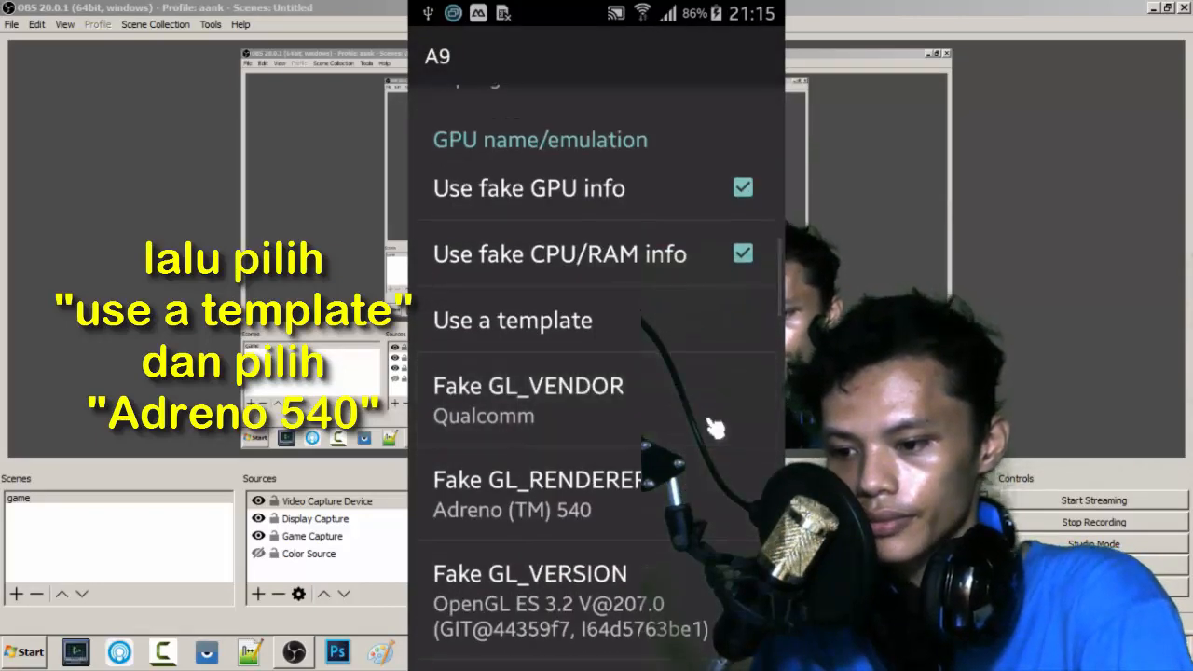
{"action": "scroll", "coordinate": [643, 439], "scroll_direction": "up", "scroll_amount": 1}
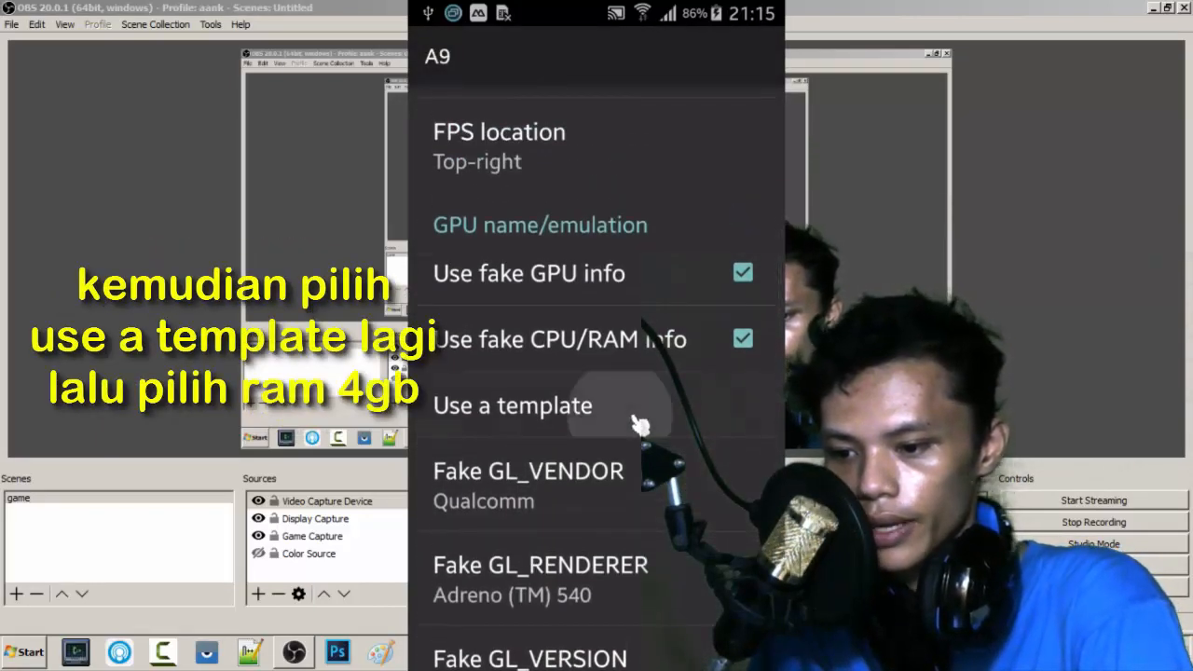
- Apply the 'RAM: 4Gb' template from the hardware template list
{"action": "left_click", "coordinate": [615, 405]}
{"action": "scroll", "coordinate": [653, 373], "scroll_direction": "down", "scroll_amount": 3}
{"action": "scroll", "coordinate": [668, 282], "scroll_direction": "down", "scroll_amount": 2}
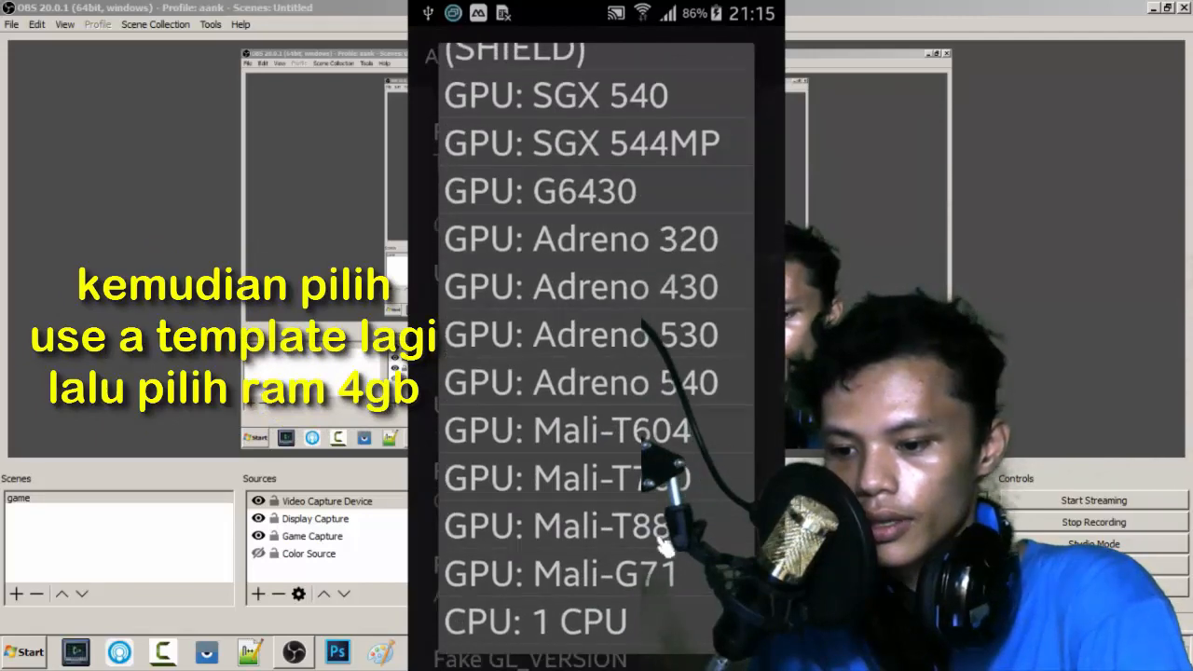
{"action": "scroll", "coordinate": [665, 548], "scroll_direction": "down", "scroll_amount": 3}
{"action": "scroll", "coordinate": [652, 559], "scroll_direction": "down", "scroll_amount": 3}
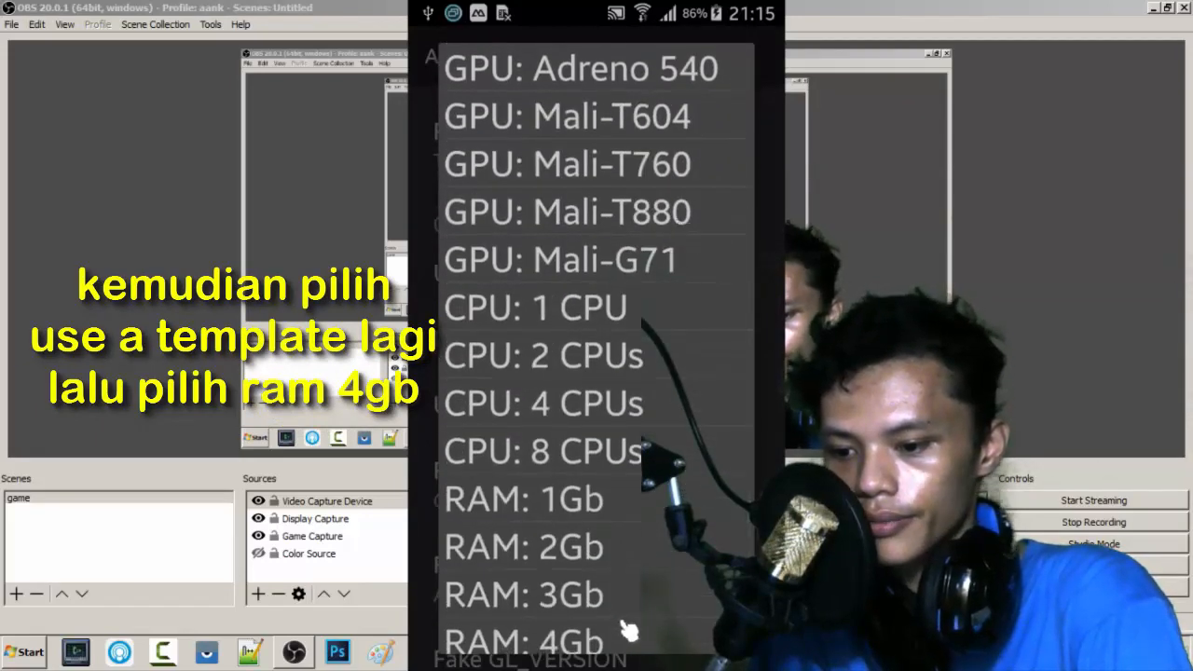
{"action": "scroll", "coordinate": [630, 631], "scroll_direction": "down", "scroll_amount": 1}
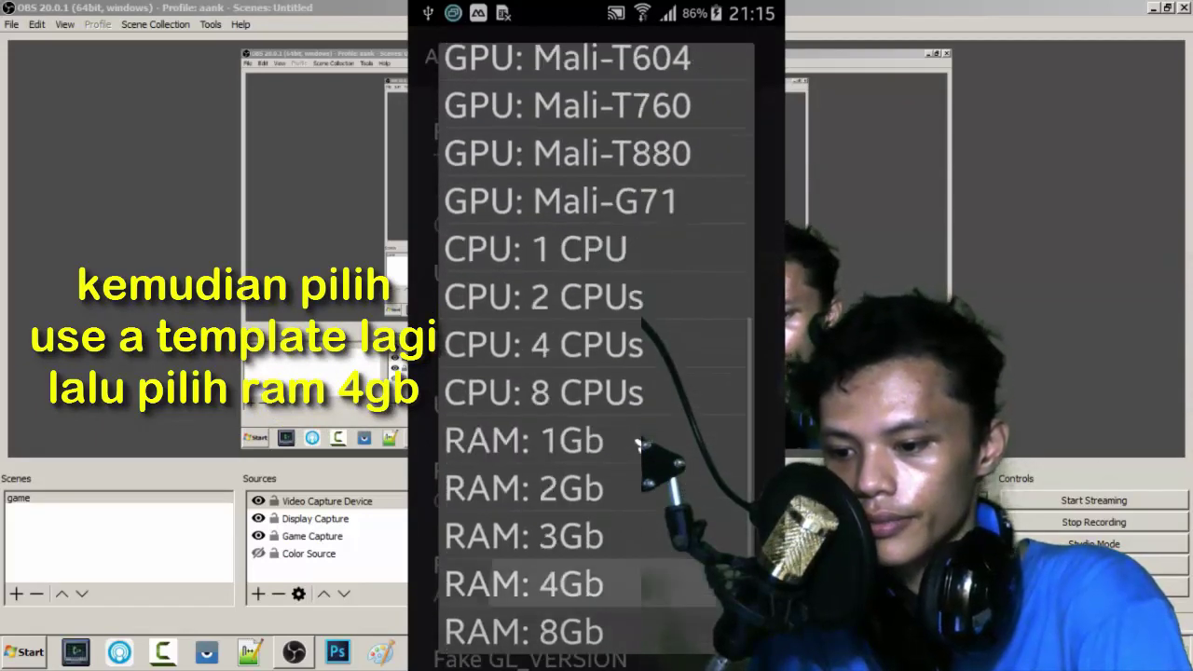
{"action": "left_click", "coordinate": [618, 585]}
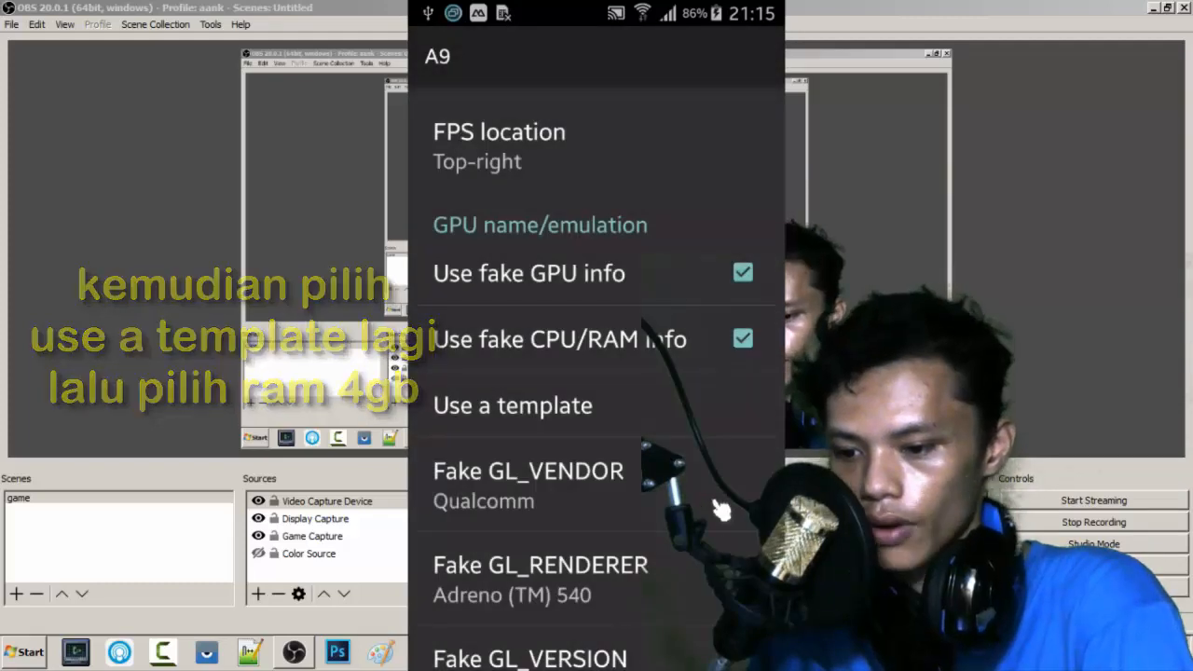
{"action": "scroll", "coordinate": [597, 373], "scroll_direction": "up", "scroll_amount": 3}
{"action": "scroll", "coordinate": [596, 373], "scroll_direction": "up", "scroll_amount": 3}
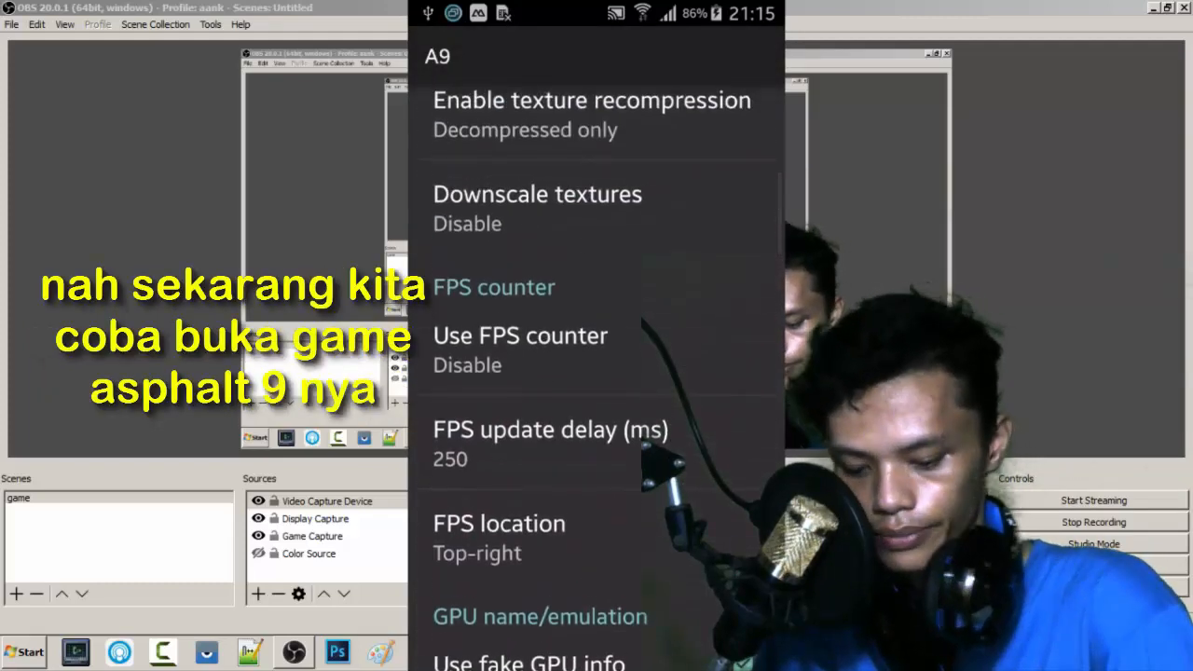
- Back out of GLTools to the app drawer and swipe to the page showing the A9 icon
{"action": "key", "text": "Escape"}
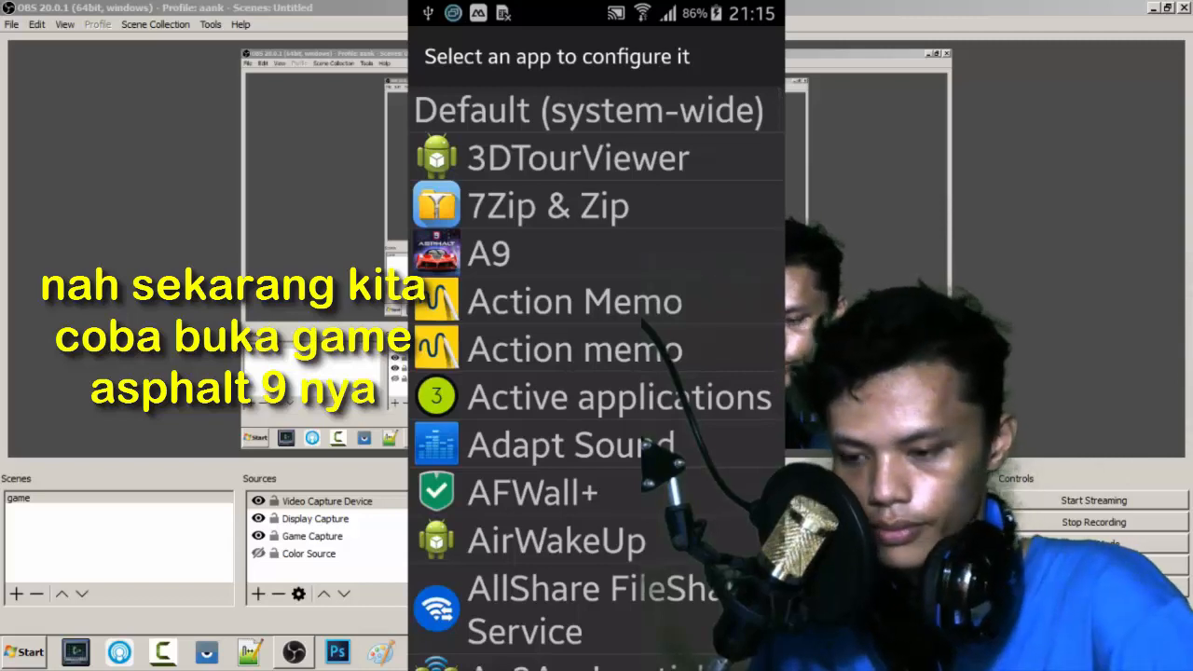
{"action": "key", "text": "Escape"}
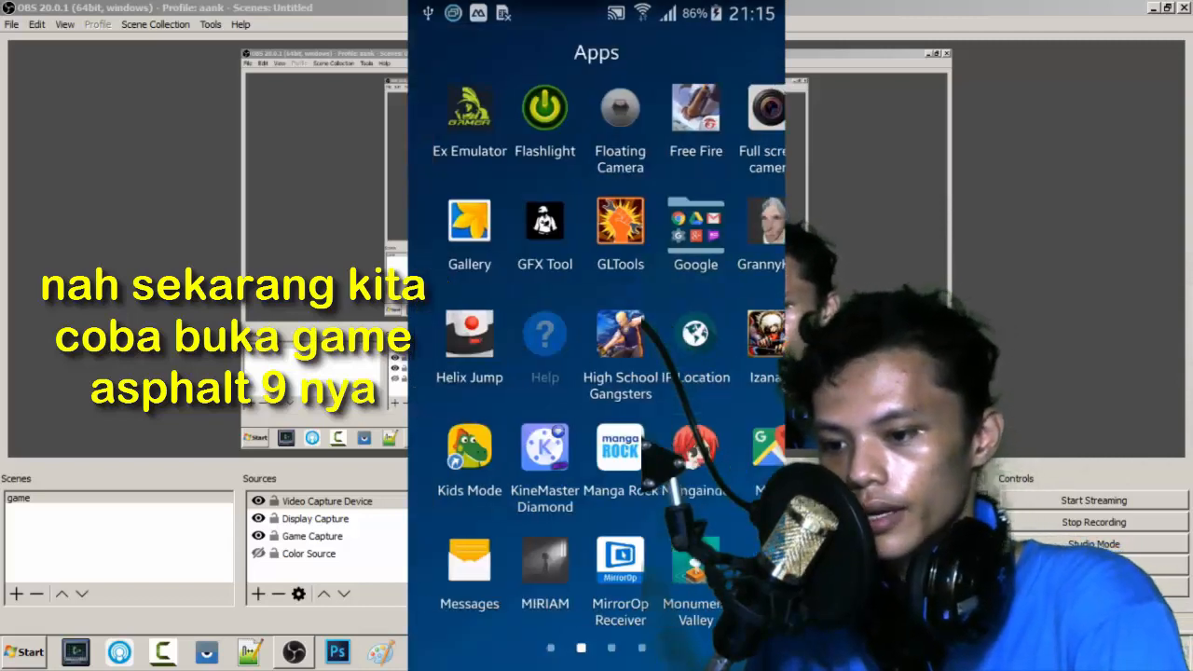
{"action": "left_click_drag", "start_coordinate": [466, 335], "coordinate": [746, 335]}
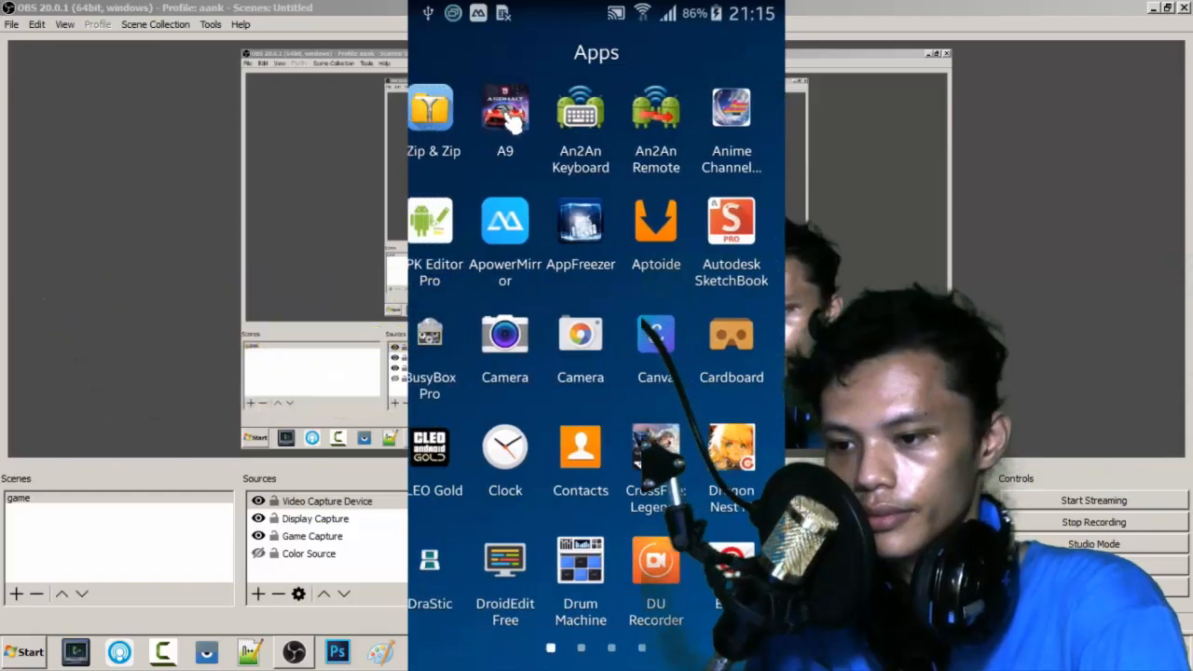